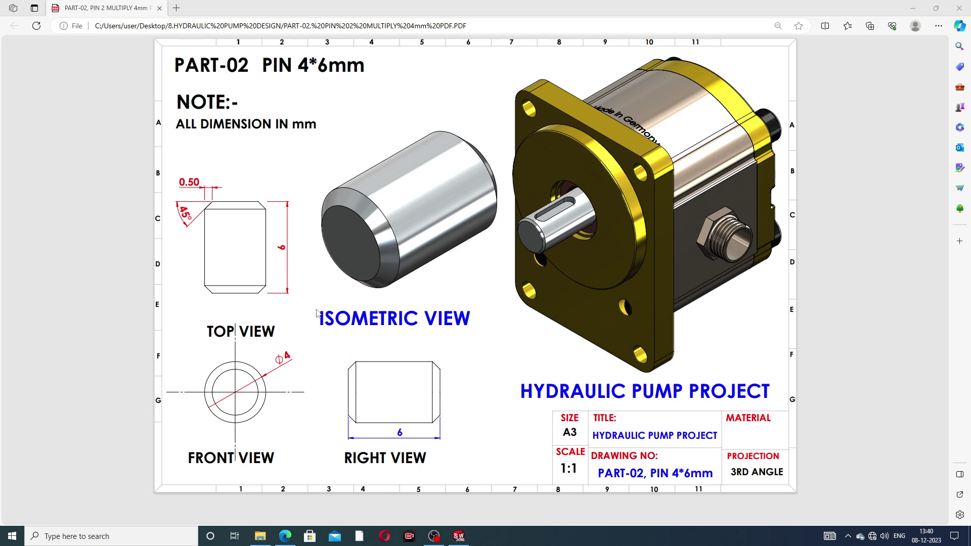
Switch from the PART-02 pin drawing in Edge to the finished pin model in SOLIDWORKS
left_click(459, 537)
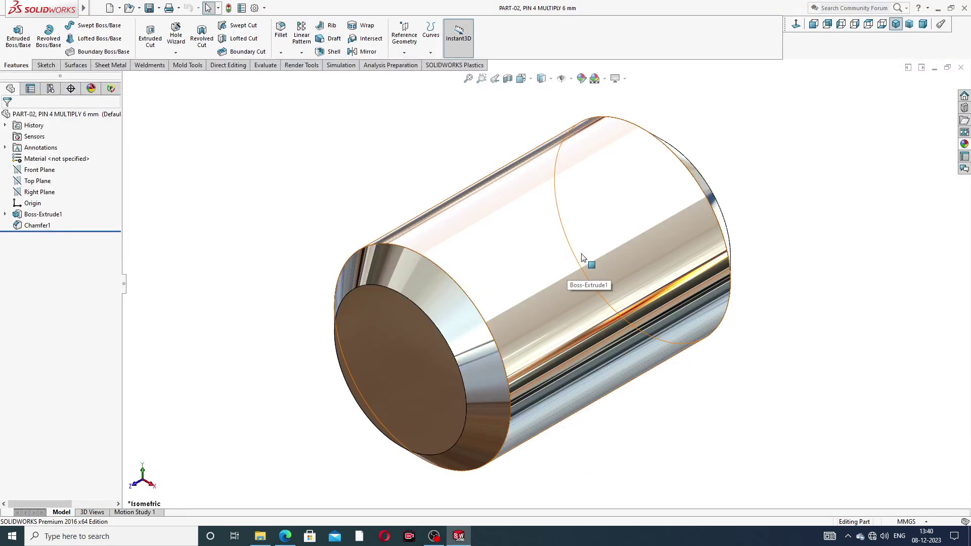
Orbit and zoom to inspect the pin's chamfered ends, then close the part
middle_click_drag(678, 221, 611, 272)
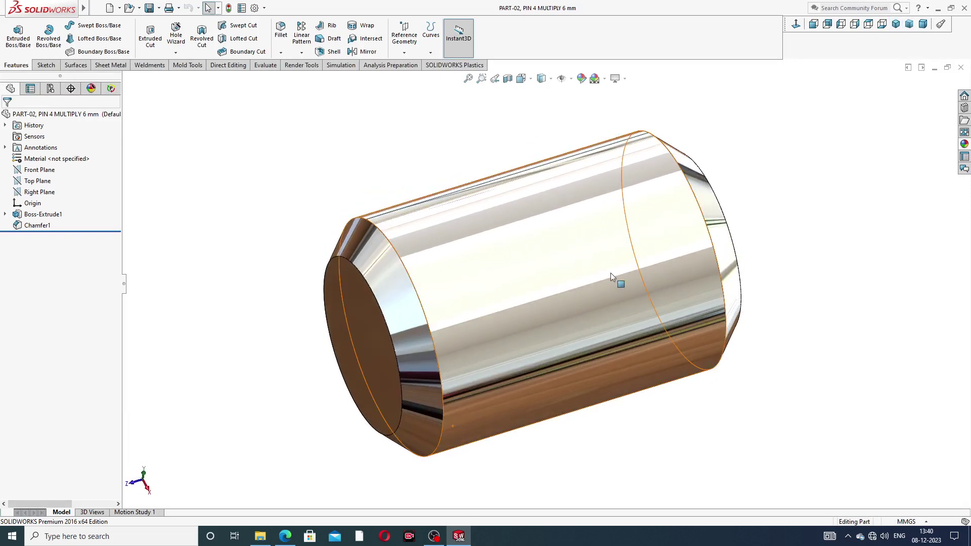
middle_click_drag(714, 213, 737, 167)
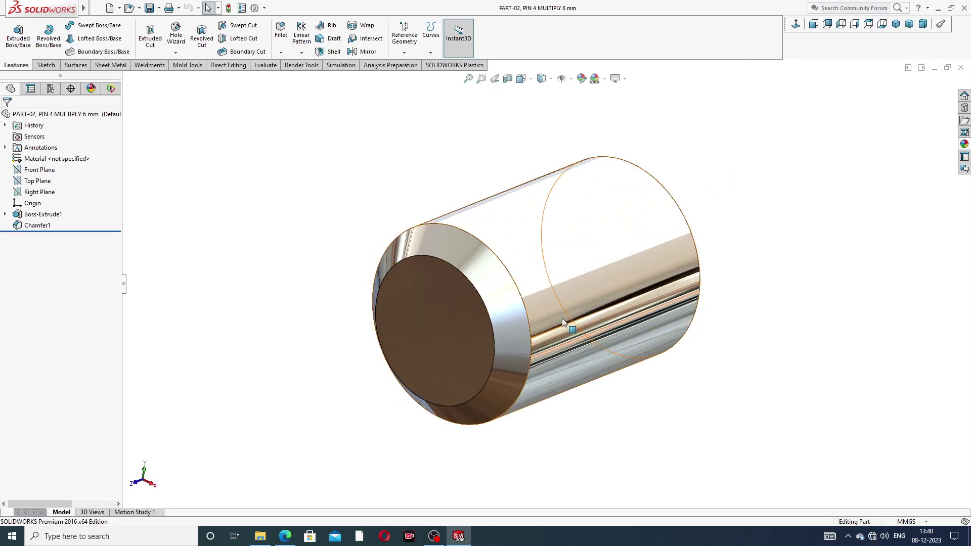
scroll(562, 318, "down", 1)
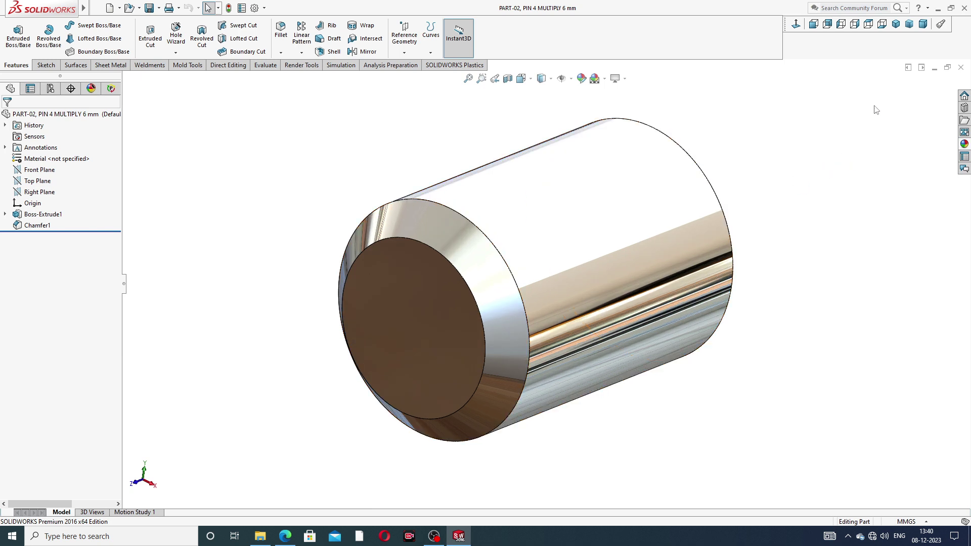
left_click(961, 67)
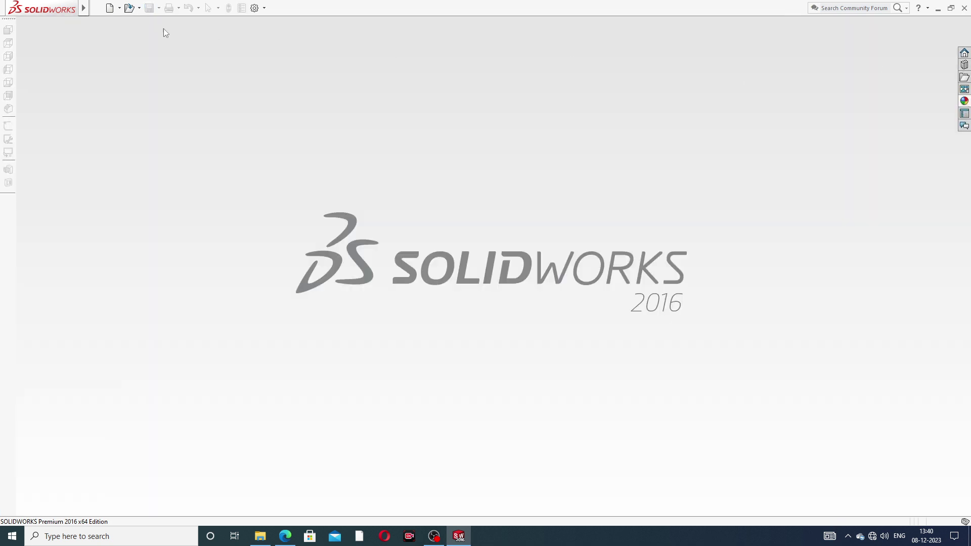
Create a new part document and set its scene background to Plain White
left_click(110, 8)
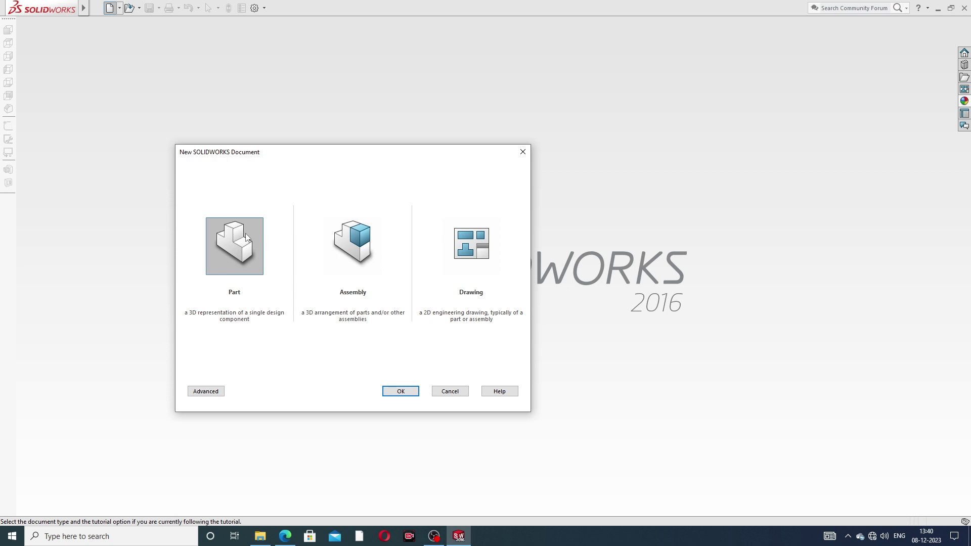
left_click(397, 392)
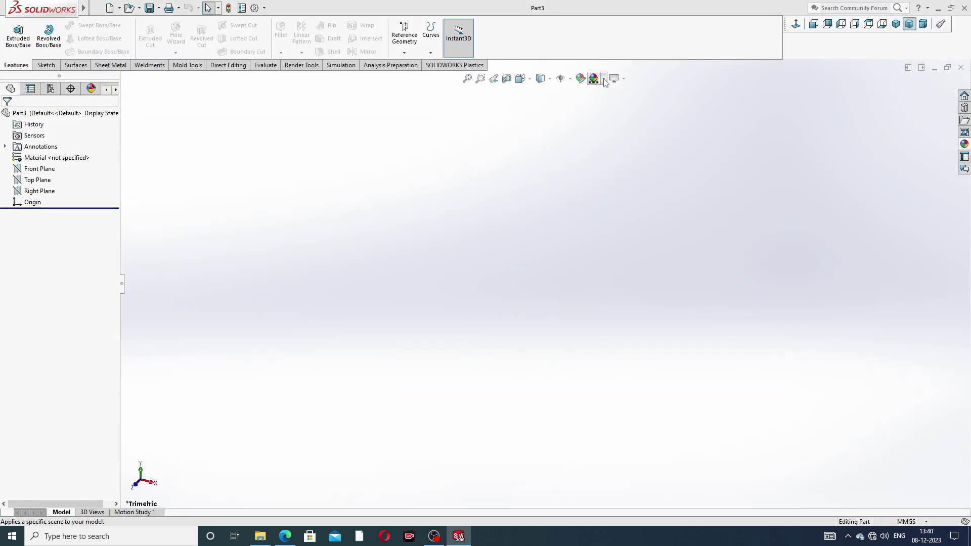
left_click(594, 77)
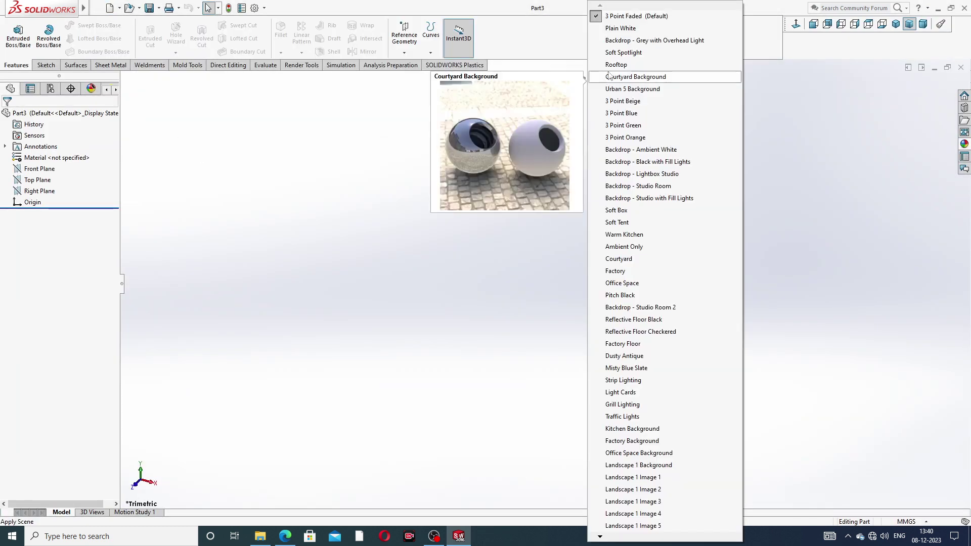
left_click(620, 28)
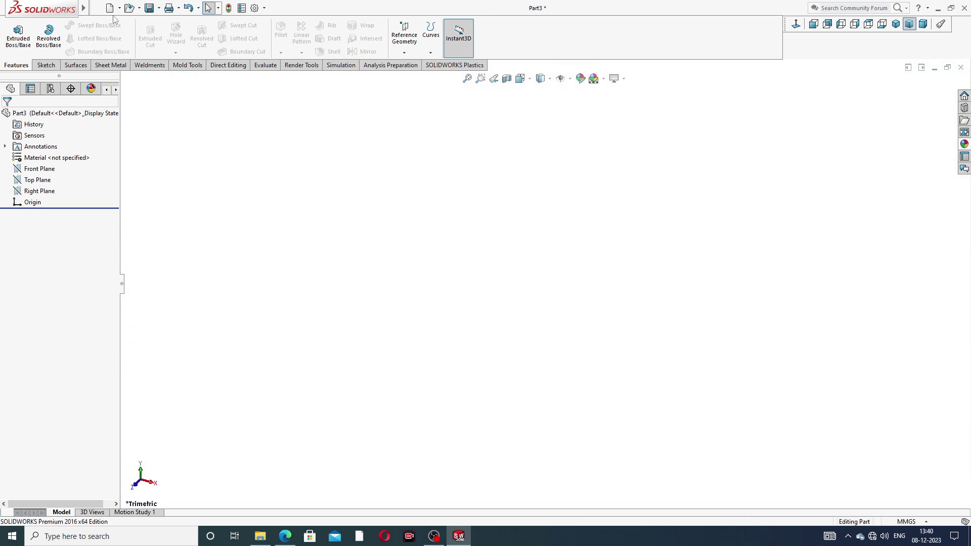
In Document Properties > Image Quality, raise the shaded image quality slider to High
left_click(255, 8)
left_click(366, 98)
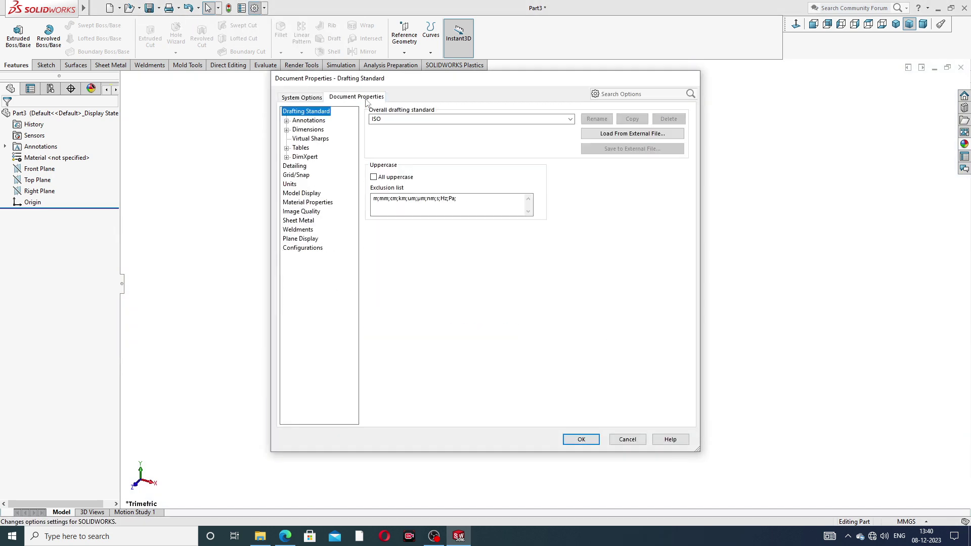
left_click(301, 211)
left_click_drag(456, 127, 557, 129)
left_click_drag(463, 228, 573, 234)
left_click(582, 440)
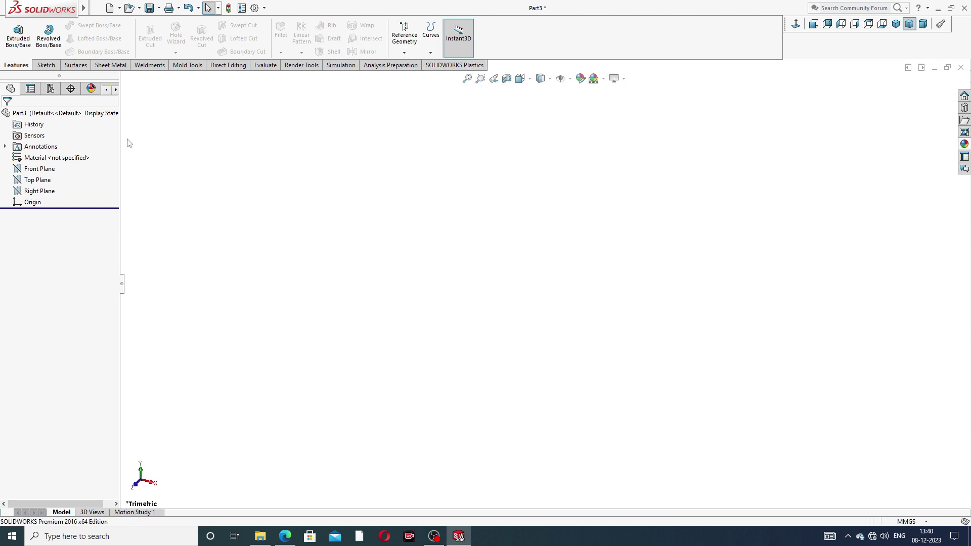
Glance at the pin drawing, then start a sketch on the Front Plane
left_click(285, 536)
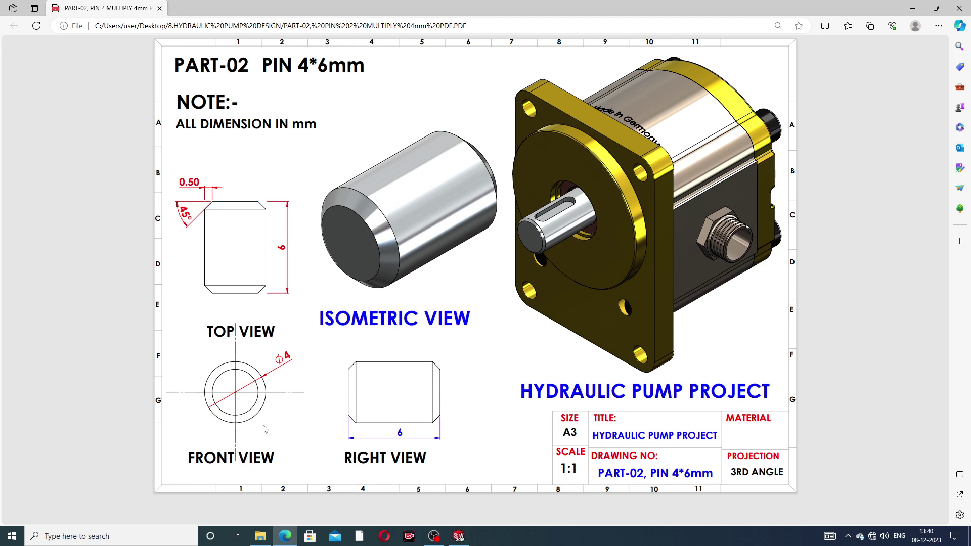
left_click(286, 536)
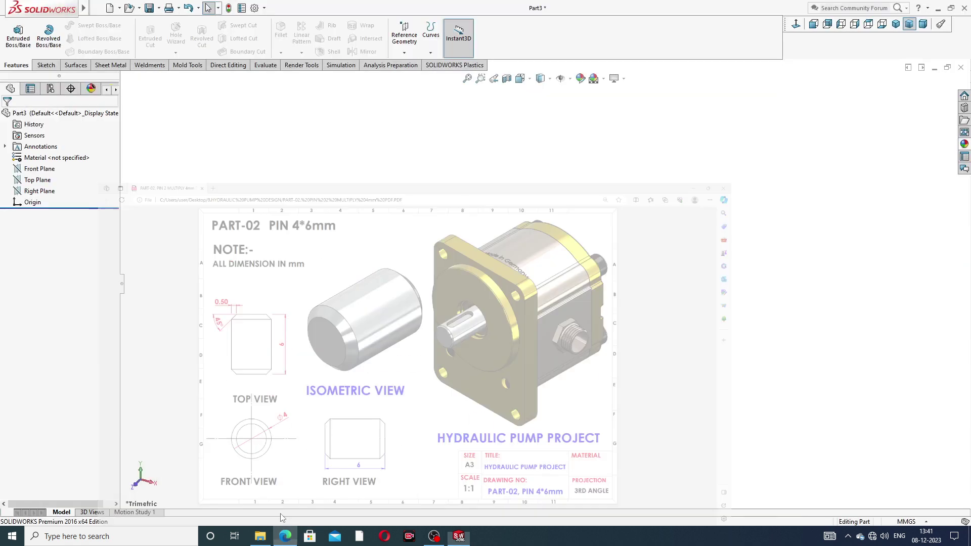
left_click(48, 170)
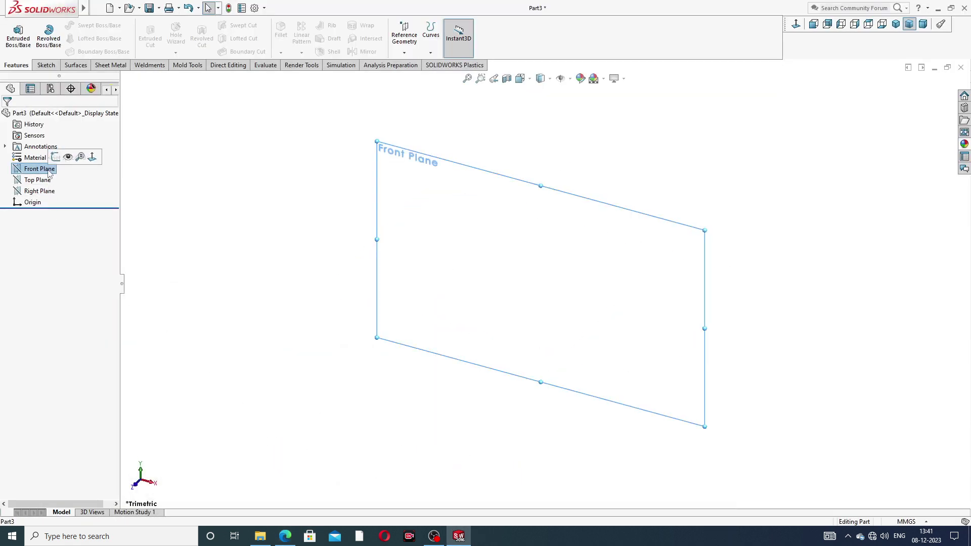
left_click(56, 157)
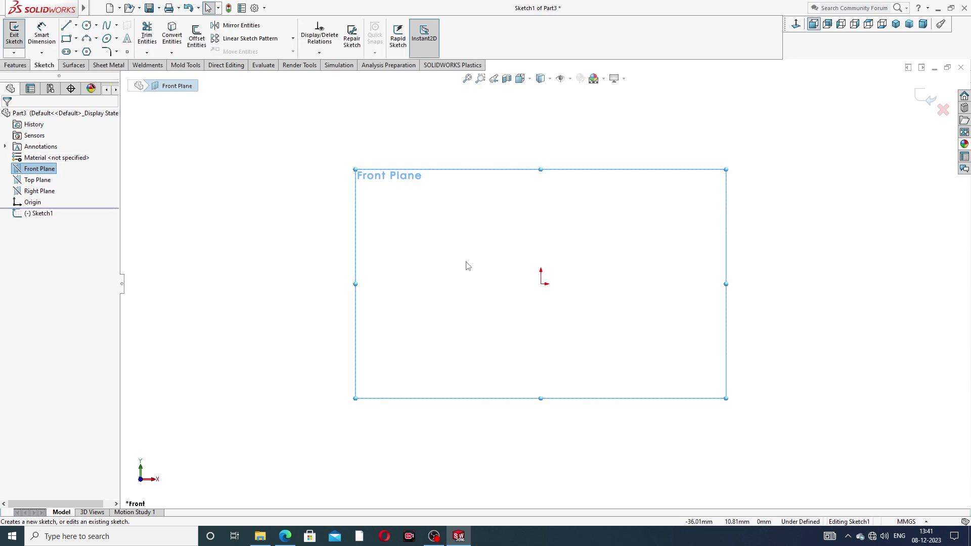
Draw a circle centred on the origin, then bring the pin drawing back up
left_click(87, 25)
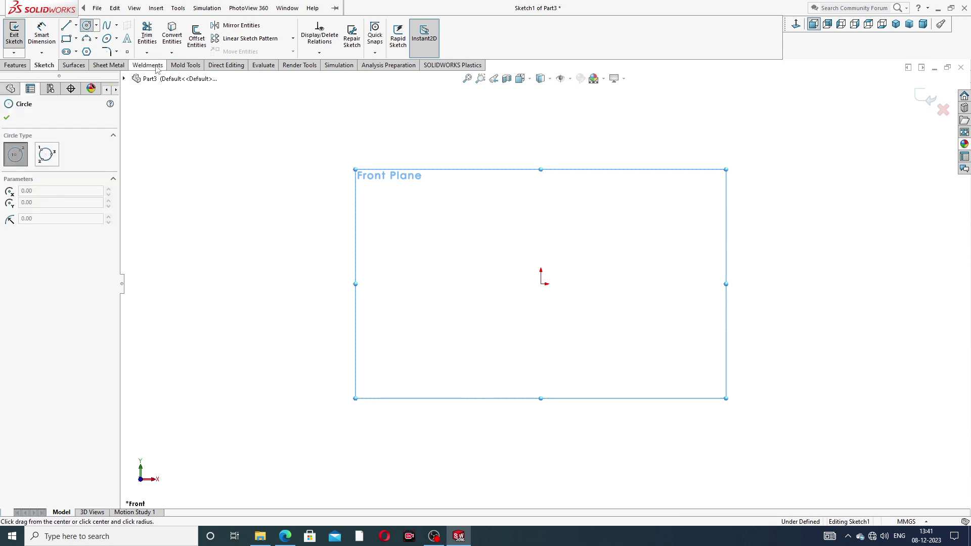
left_click(543, 282)
left_click(558, 207)
right_click(580, 160)
left_click(601, 163)
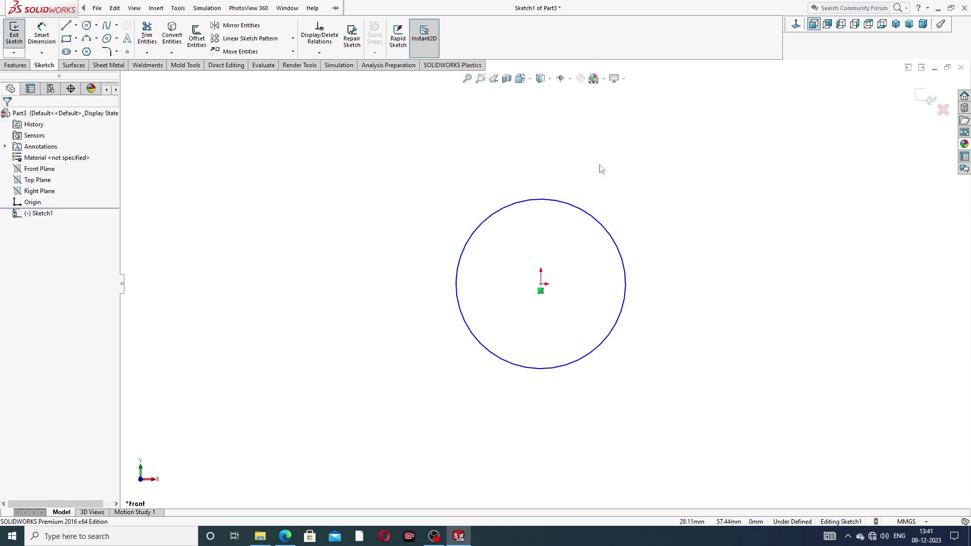
left_click(291, 540)
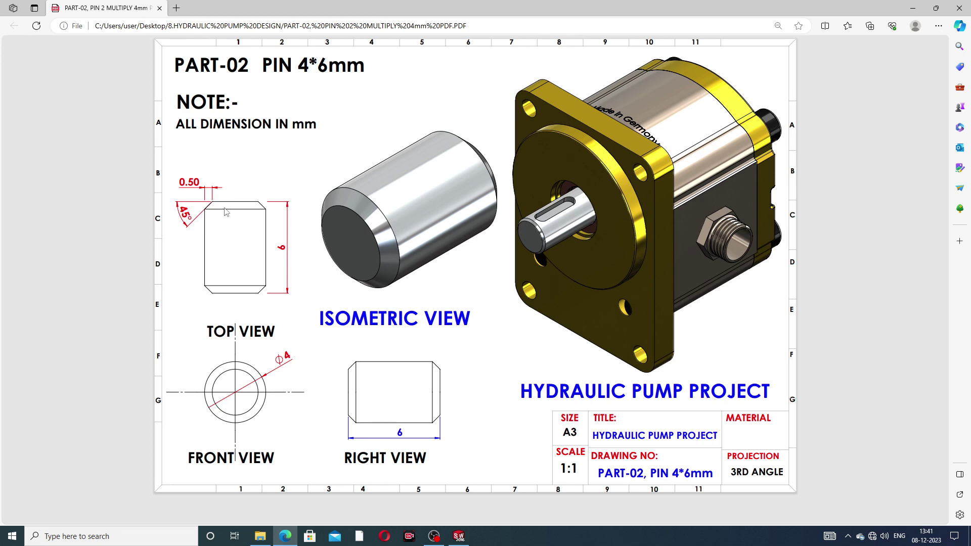
Give the Sketch1 circle a 4 mm diameter dimension, fully defining the sketch
left_click(285, 536)
left_click(41, 34)
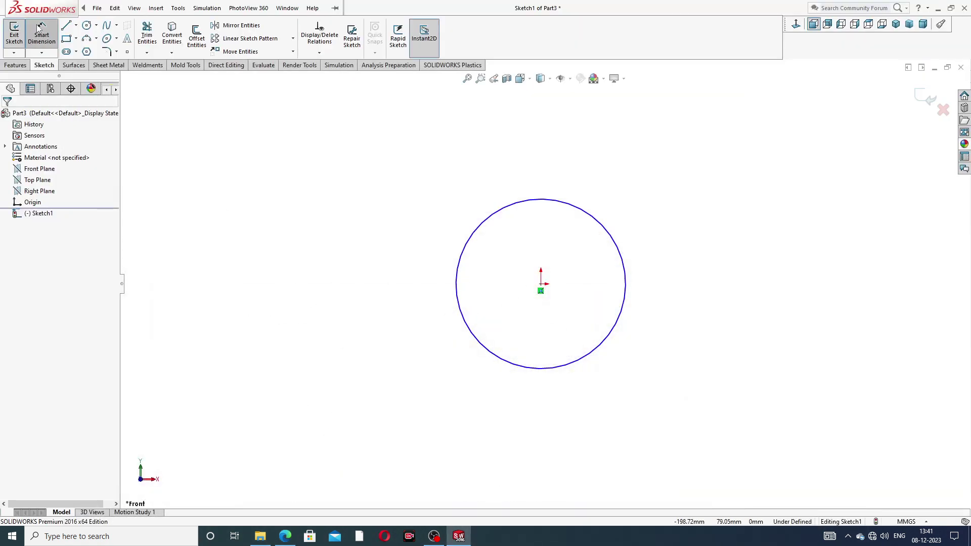
left_click(600, 219)
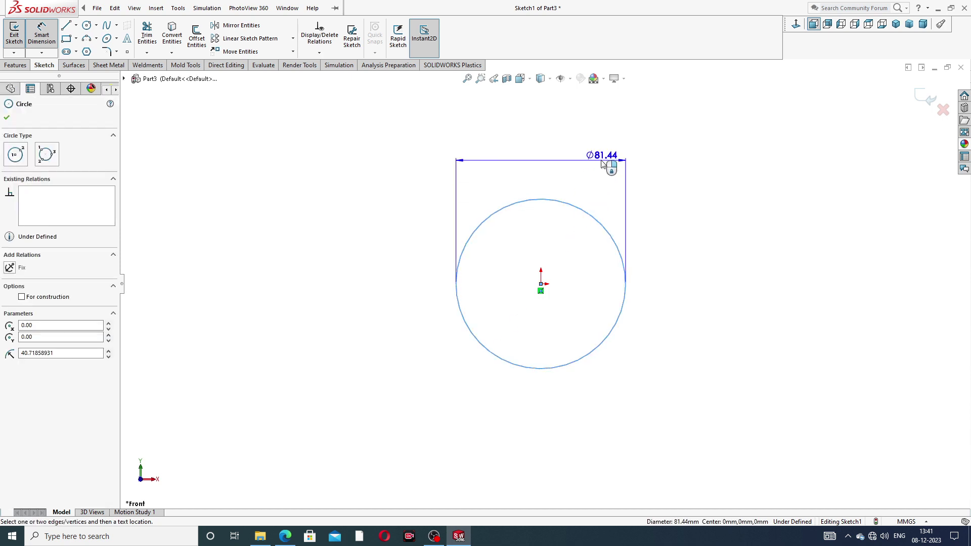
left_click(653, 170)
type("4")
key("Return")
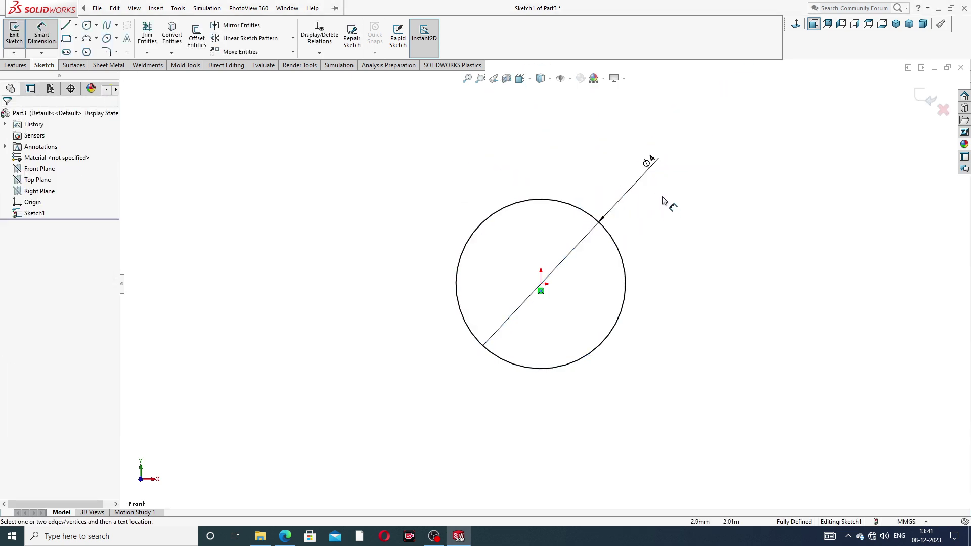
right_click(398, 194)
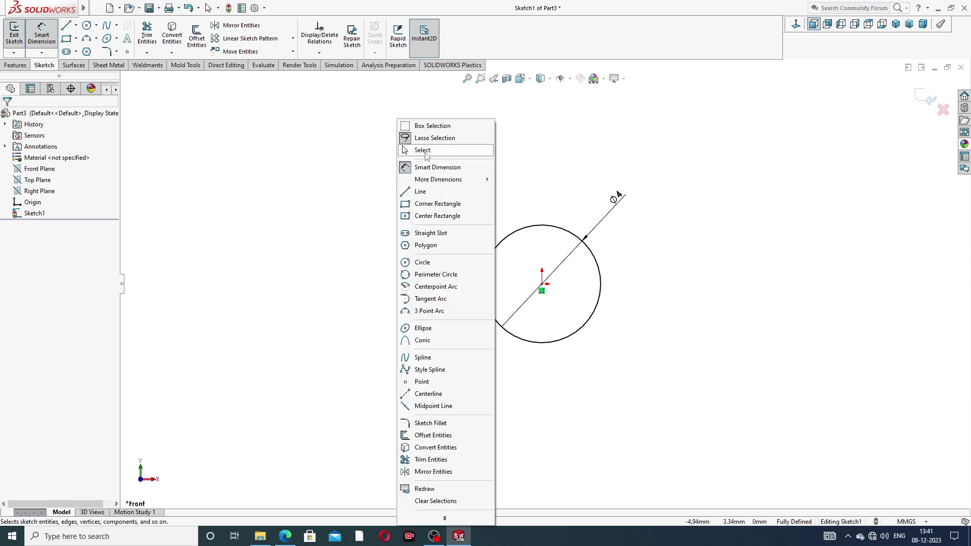
left_click(424, 149)
left_click(15, 65)
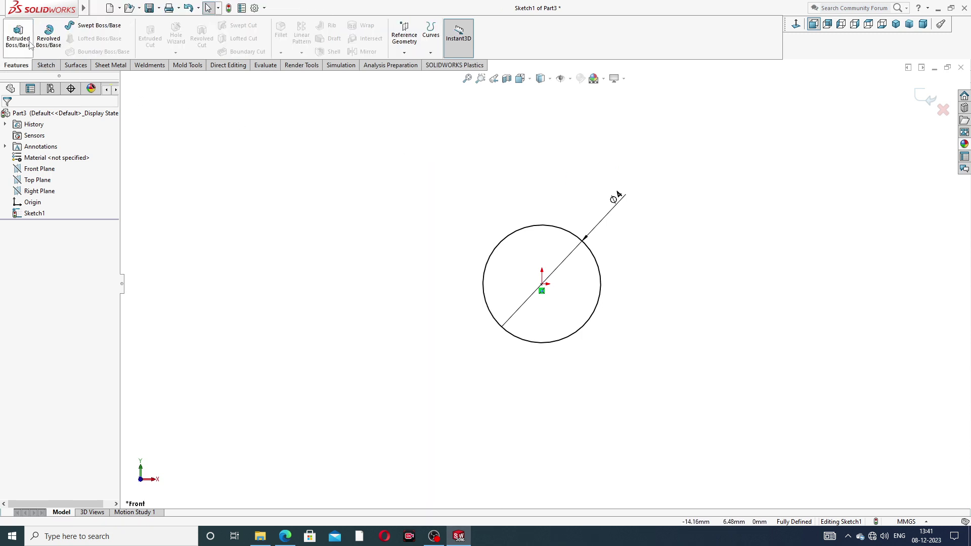
Extrude the circle blind to a depth of 6 mm, creating Boss-Extrude1
left_click(19, 35)
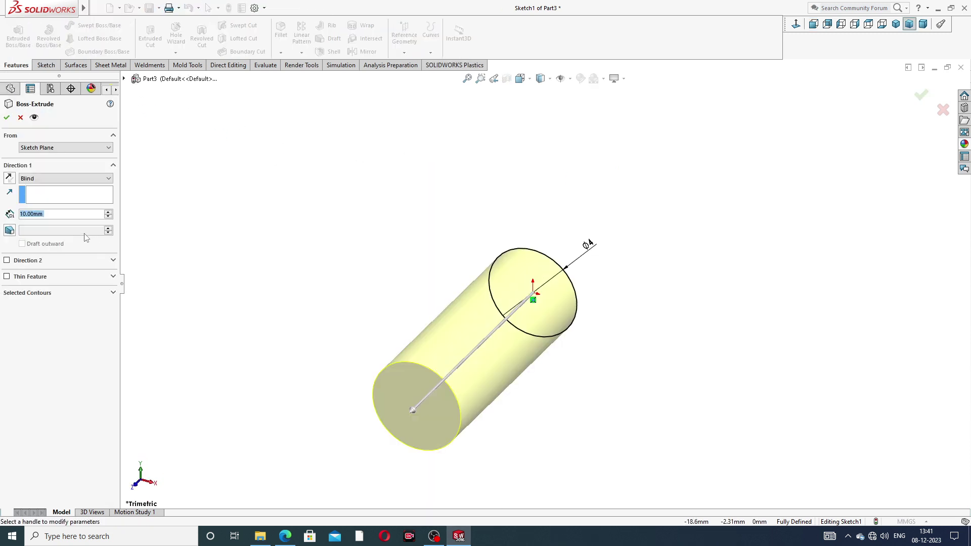
type("6")
key("Return")
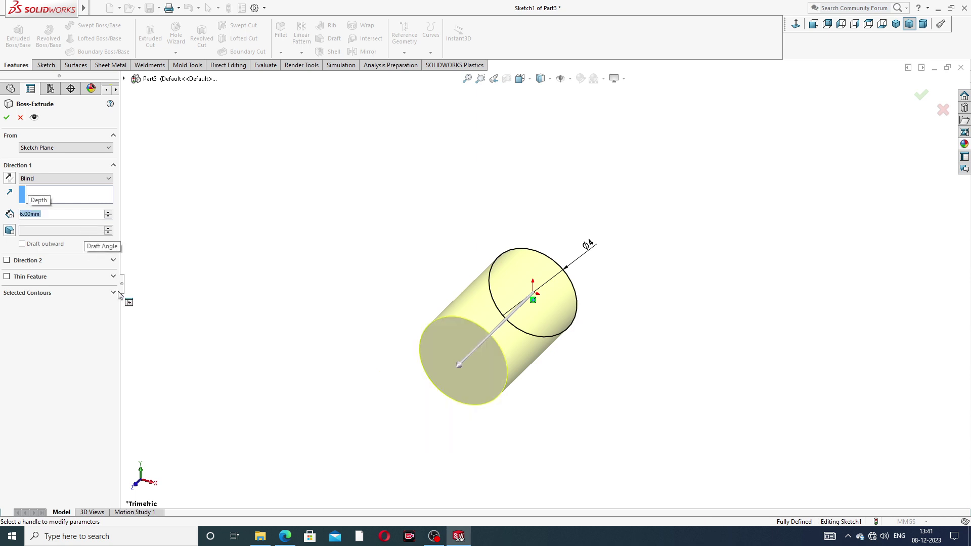
scroll(429, 429, "down", 2)
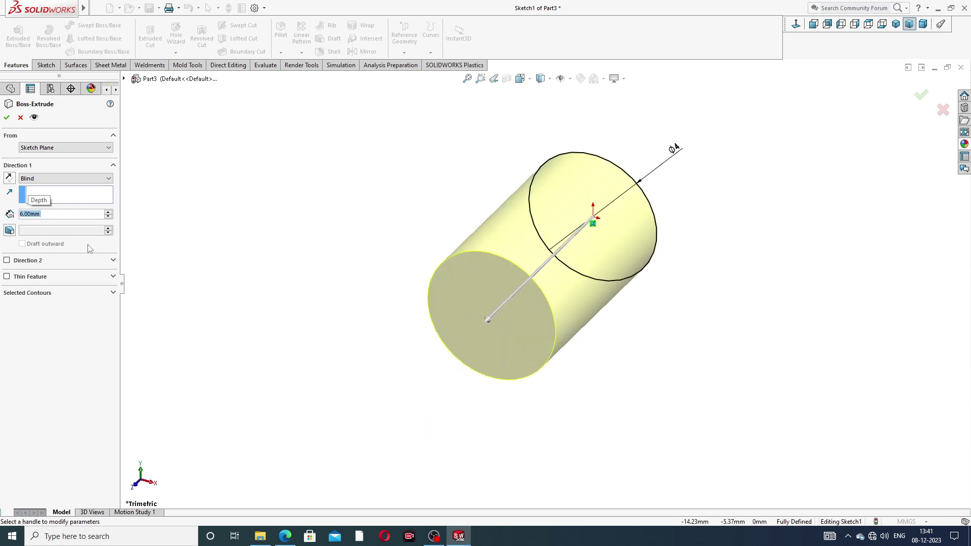
left_click(7, 118)
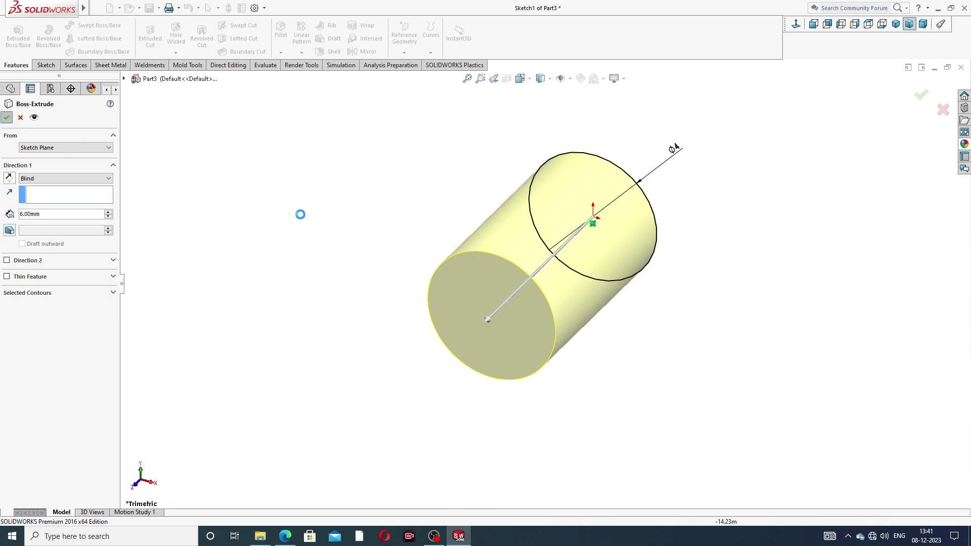
left_click(459, 217)
scroll(609, 233, "down", 2)
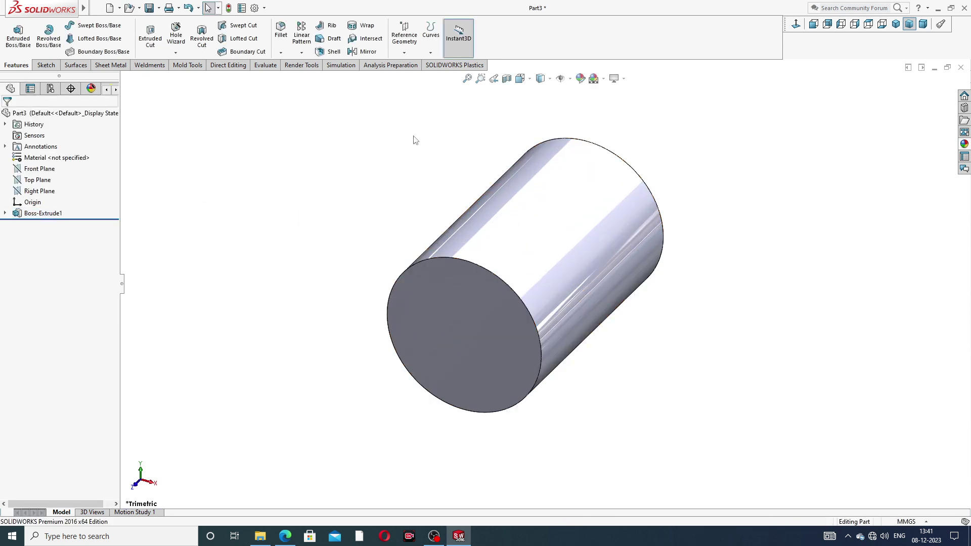
Chamfer the front and back end edges at 0.5 mm × 45°, then orbit to check
left_click(281, 53)
left_click(302, 77)
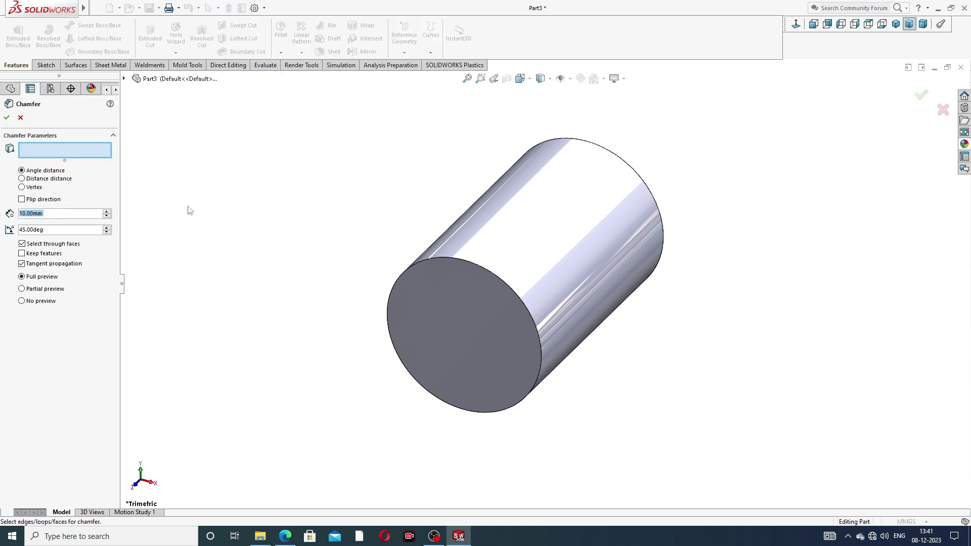
type(".5")
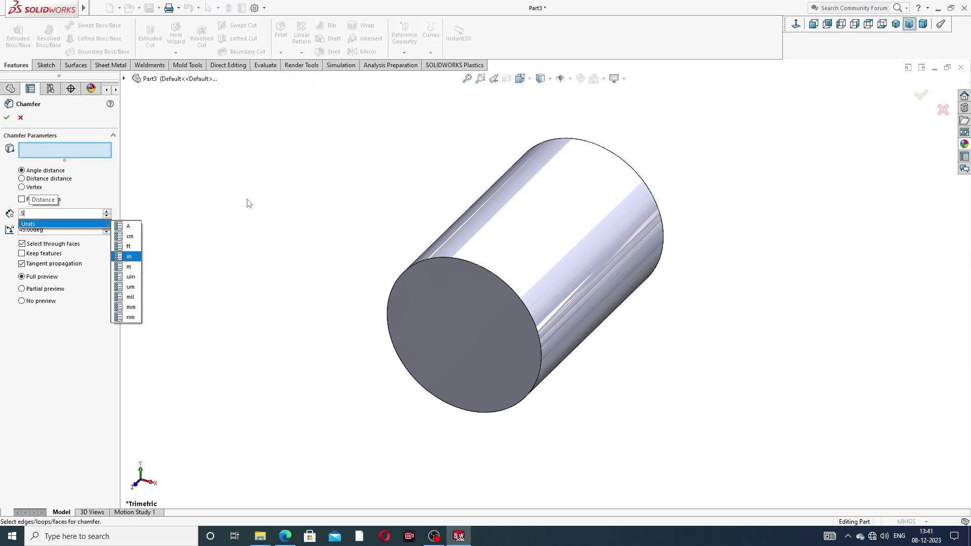
left_click(469, 260)
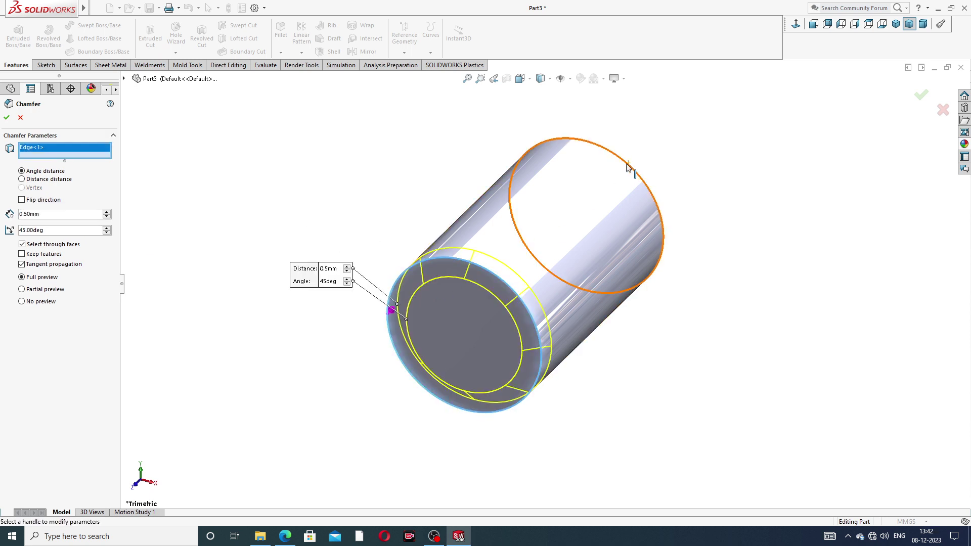
left_click(641, 163)
left_click(920, 95)
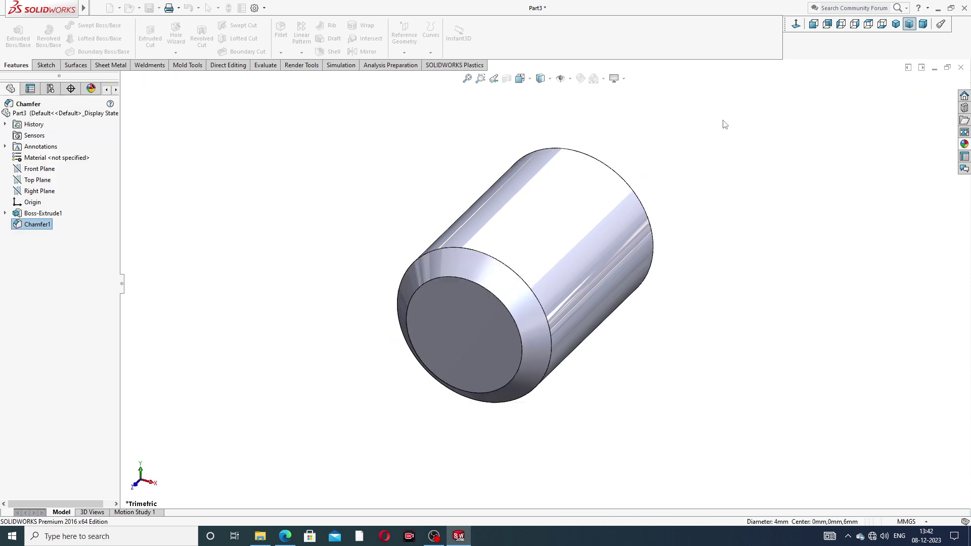
middle_click_drag(702, 227, 644, 197)
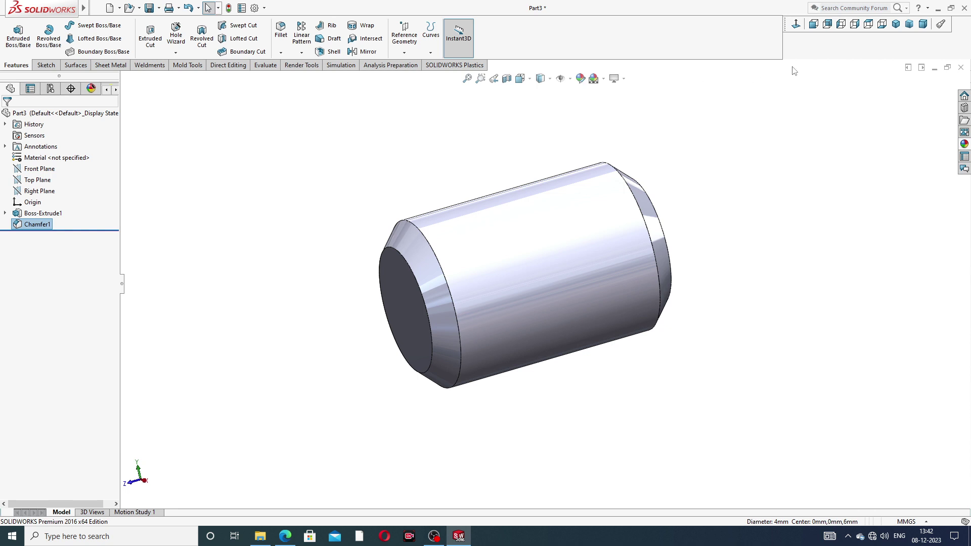
Apply the chromium plate appearance to the pin and show it in isometric view
left_click(604, 79)
left_click(612, 76)
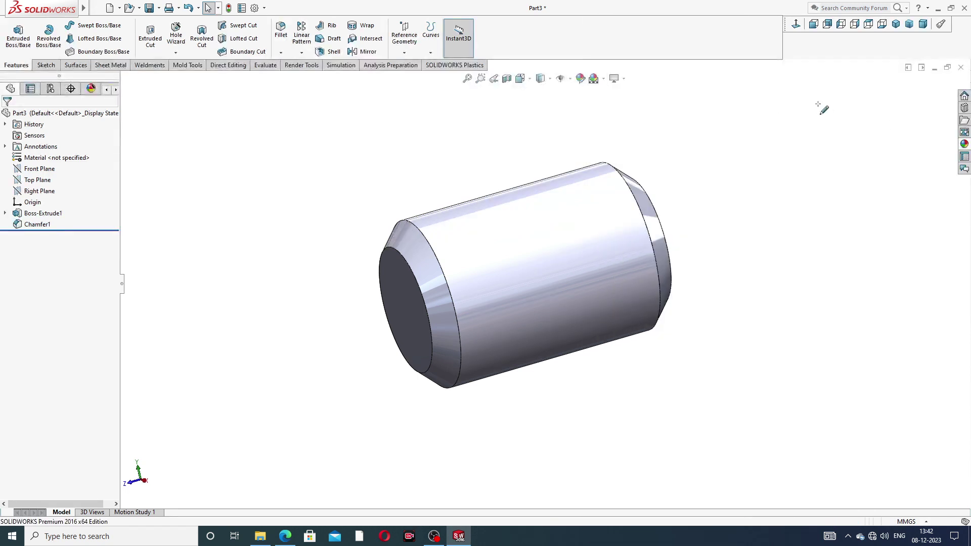
left_click(964, 144)
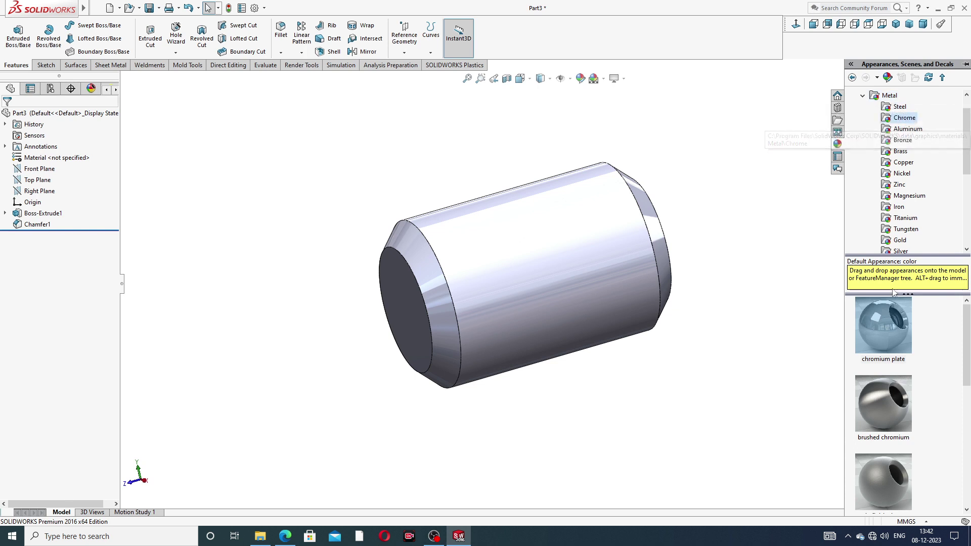
double_click(893, 308)
middle_click_drag(637, 369, 592, 338)
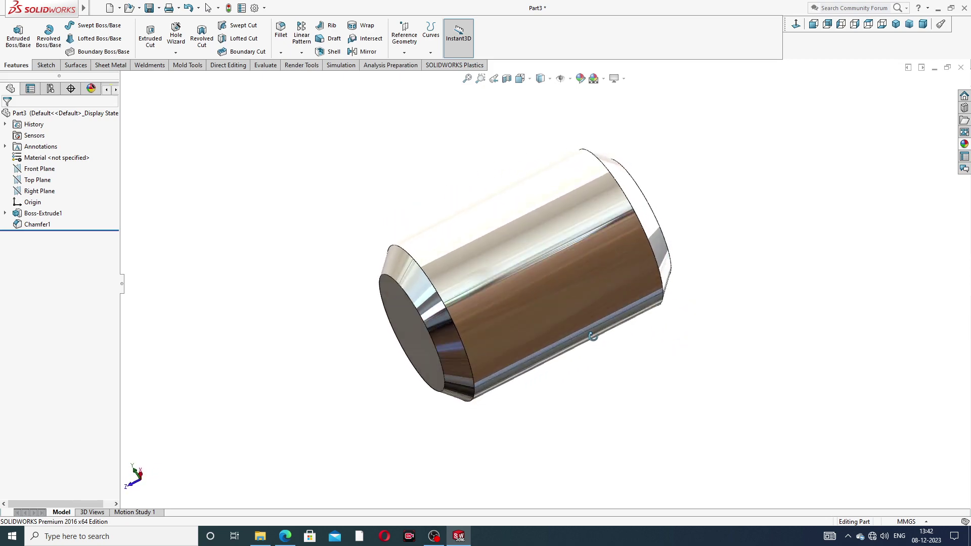
left_click(896, 24)
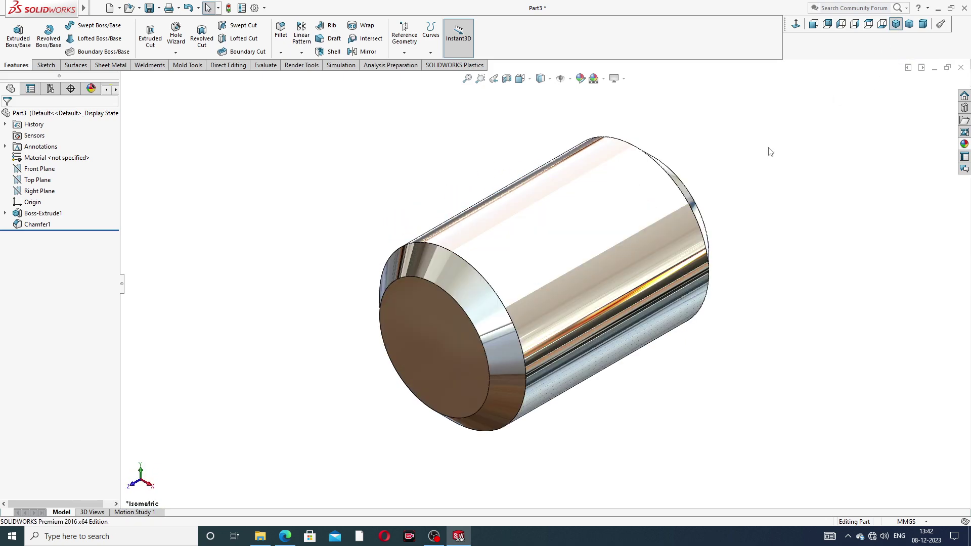